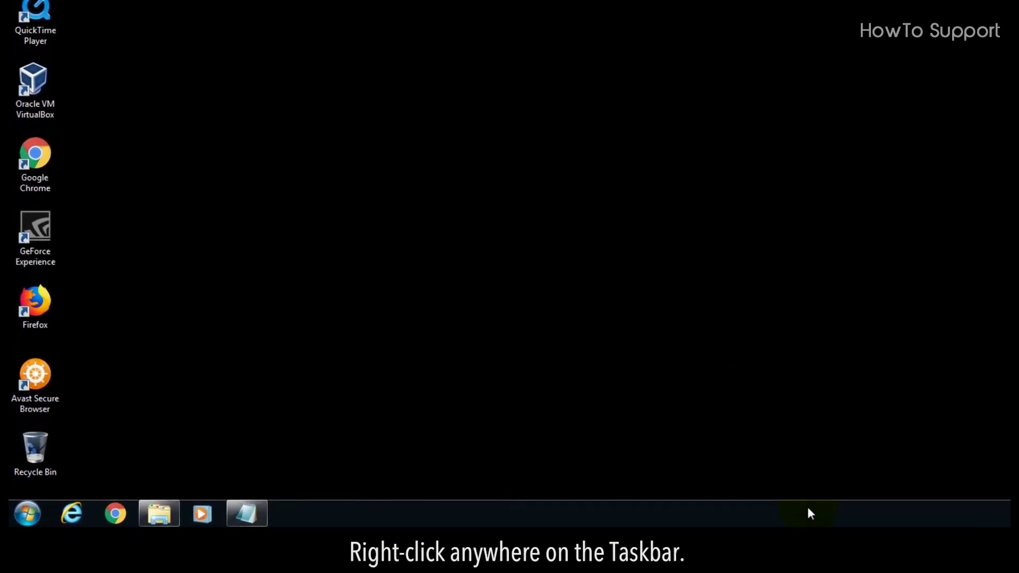
View the physical memory figures in Task Manager's Performance view, then close it
{"action": "right_click", "coordinate": [807, 507]}
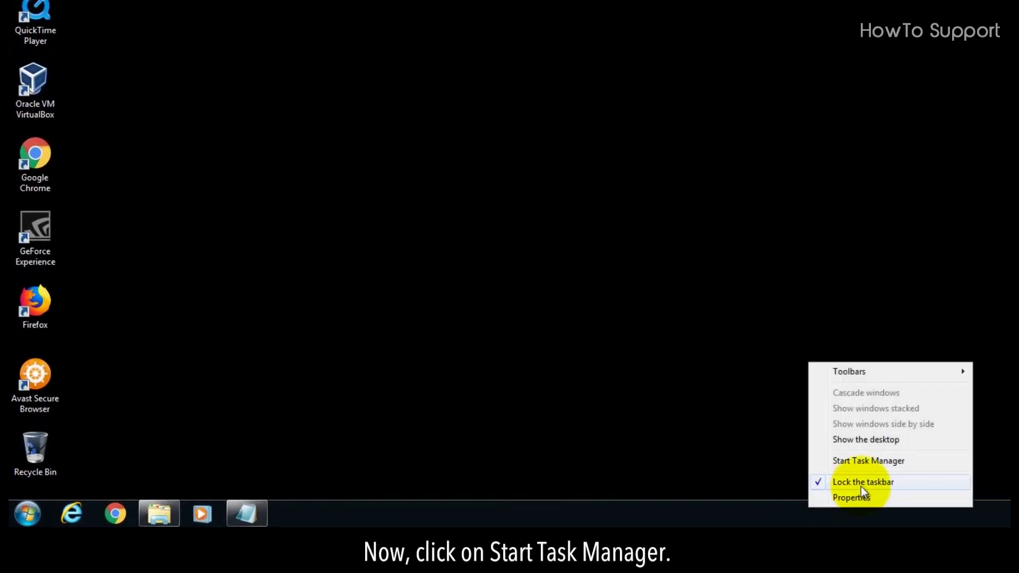
{"action": "left_click", "coordinate": [868, 460]}
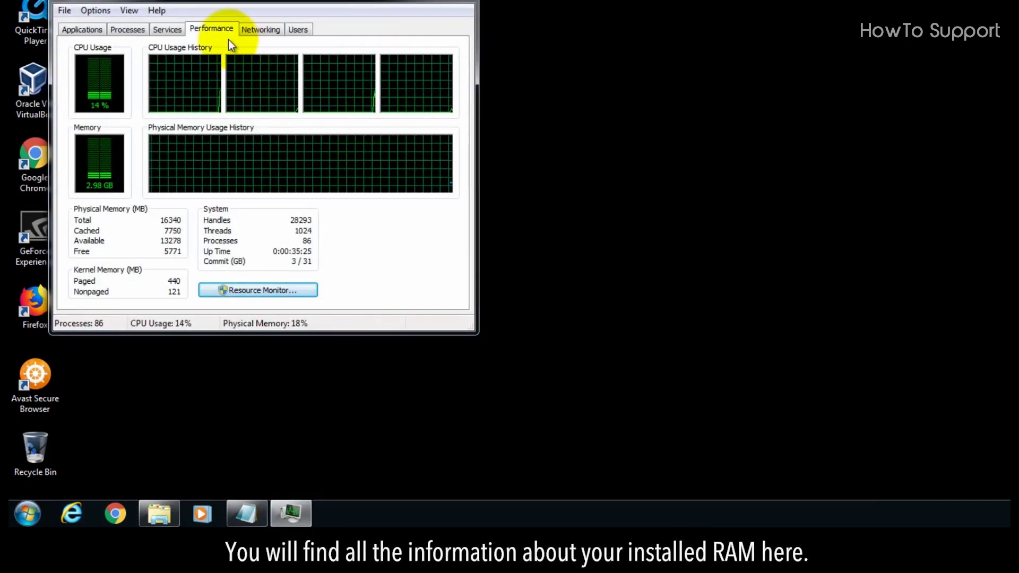
{"action": "left_click_drag", "start_coordinate": [244, 4], "coordinate": [405, 2]}
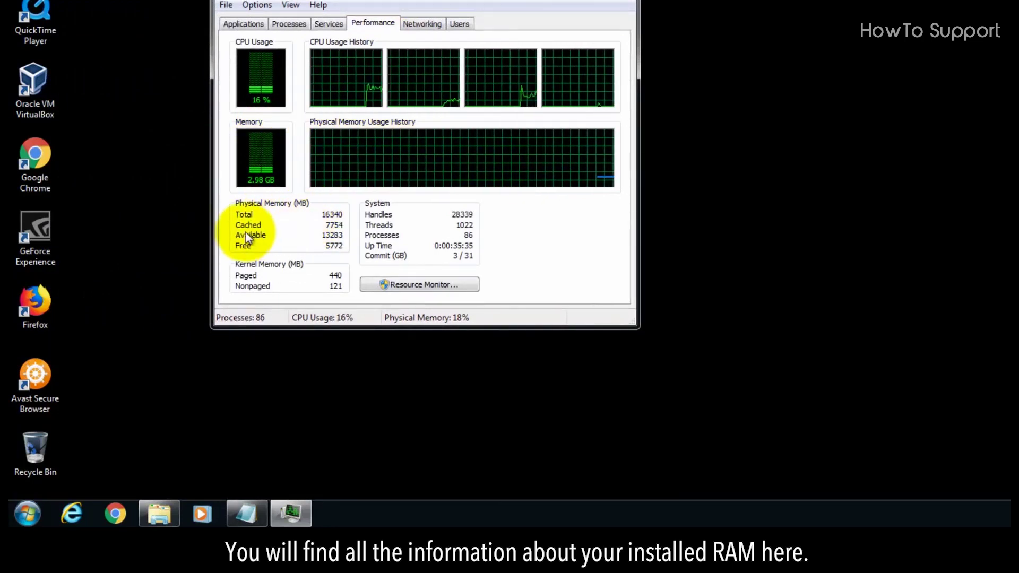
{"action": "key", "text": "alt+F4"}
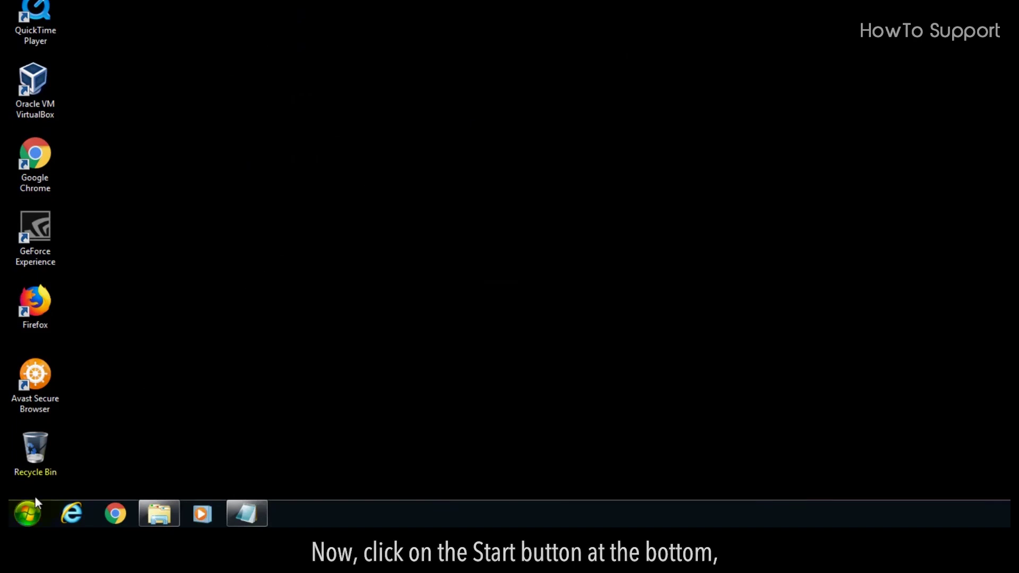
Launch a Command Prompt window from the Start menu search
{"action": "left_click", "coordinate": [27, 514]}
{"action": "type", "text": "cmd"}
{"action": "key", "text": "Return"}
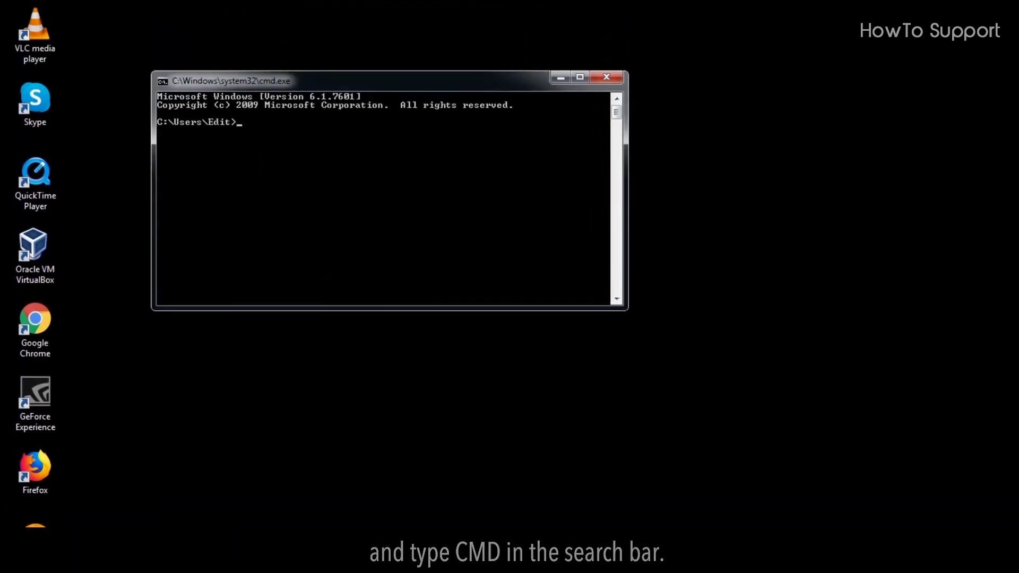
{"action": "type", "text": "wmic memo"}
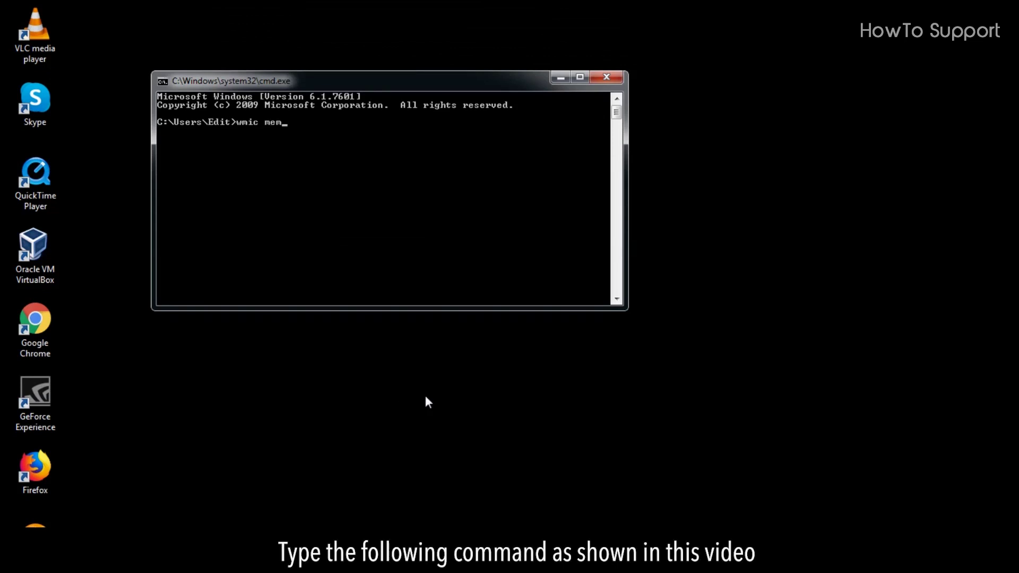
{"action": "type", "text": "rychip "}
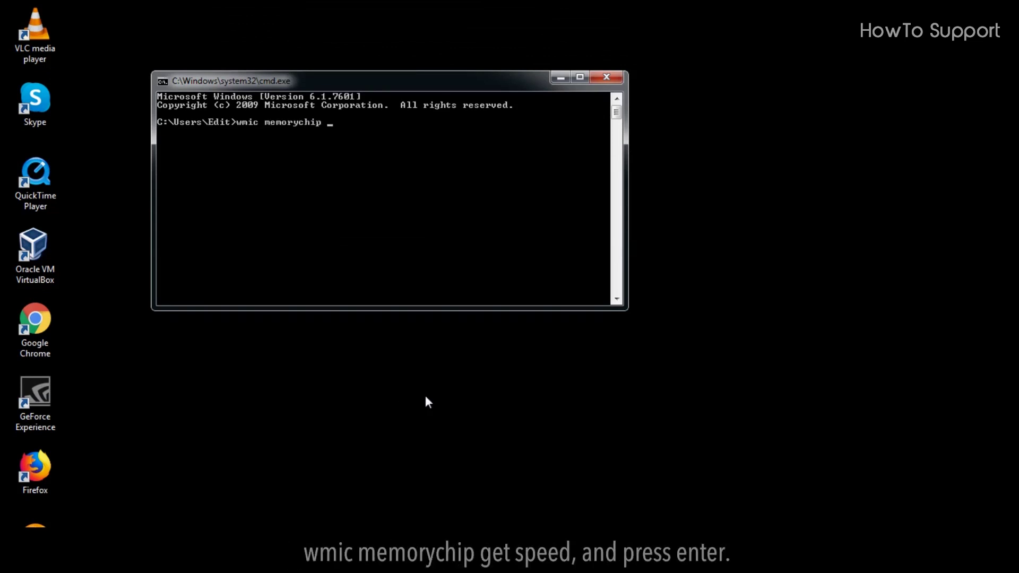
{"action": "type", "text": "get speed"}
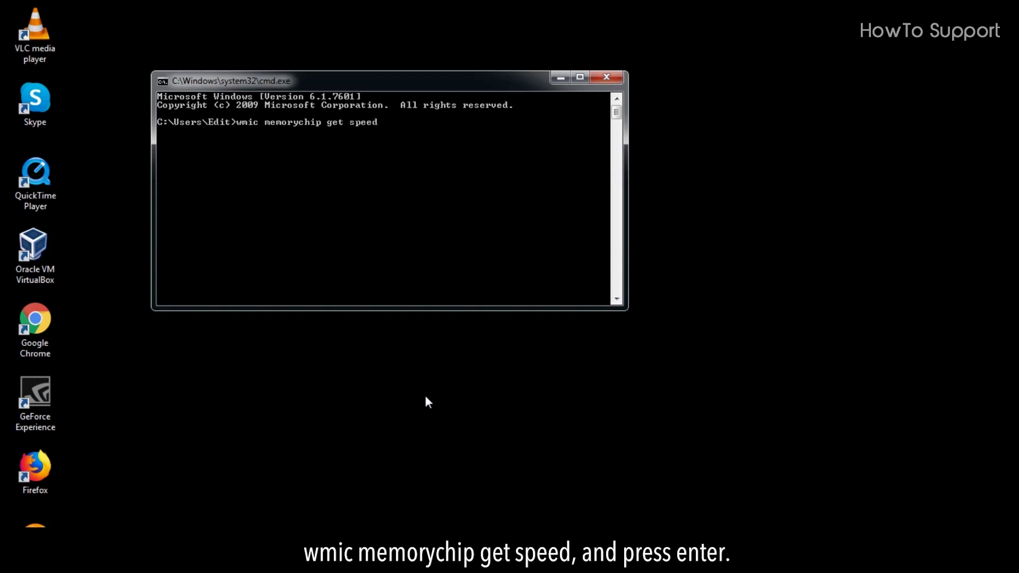